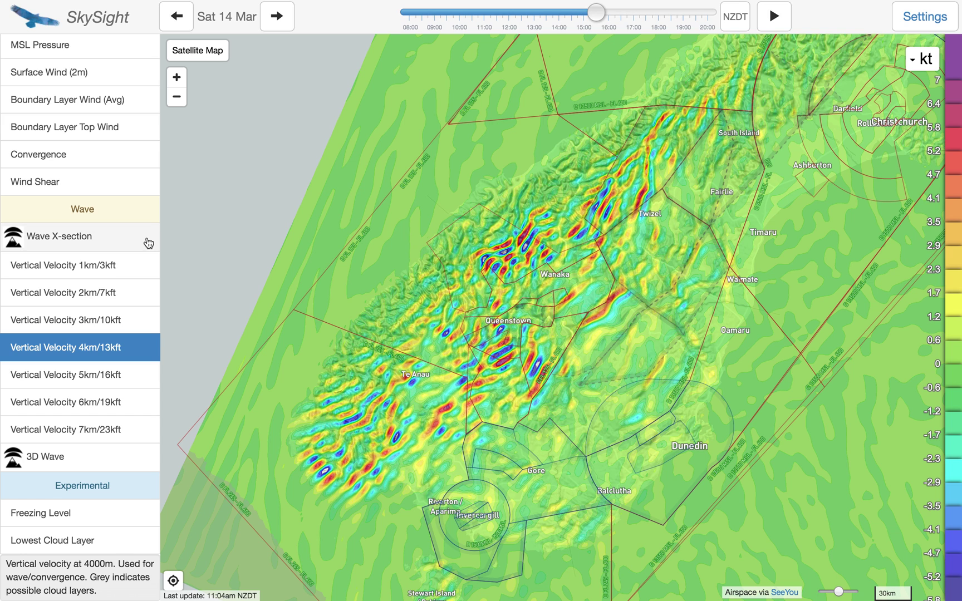
Frame the Vertical Velocity 4km/13kft map closely on Wanaka, Twizel and Mount Cook Village
scroll(72, 234, "up", 20)
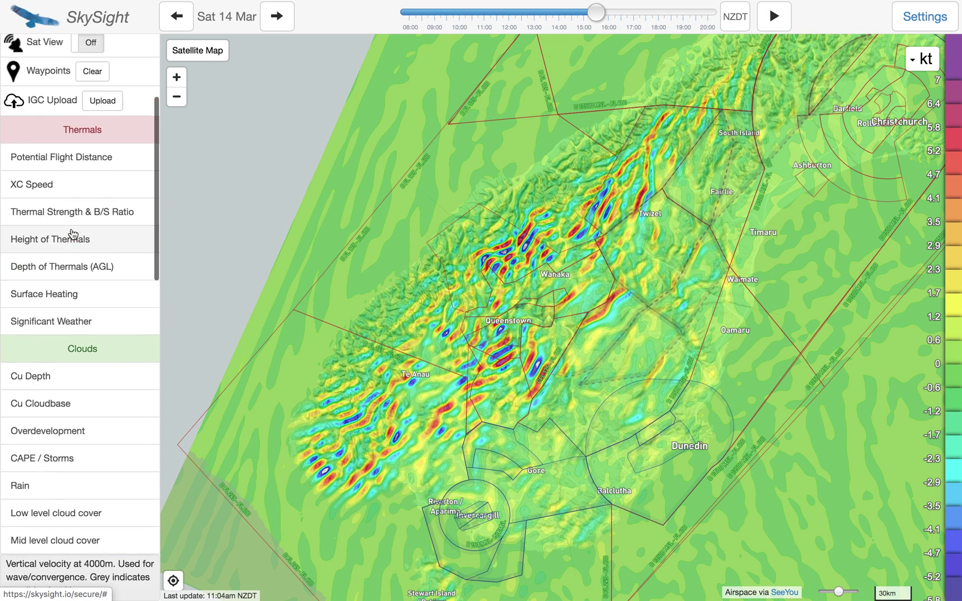
scroll(99, 168, "down", 10)
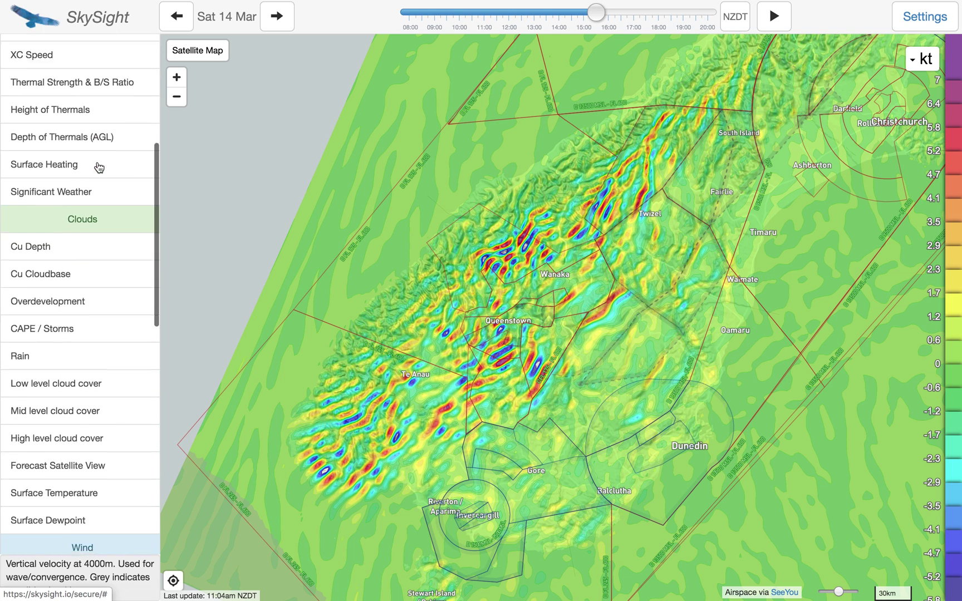
scroll(595, 296, "down", 3)
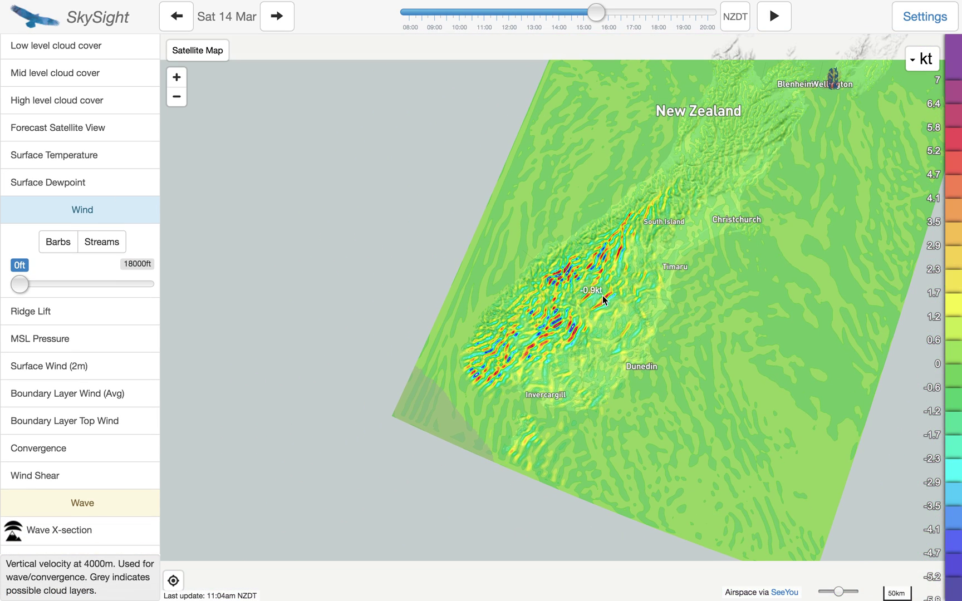
left_click(757, 210)
left_click_drag(757, 211, 724, 230)
scroll(555, 290, "up", 3)
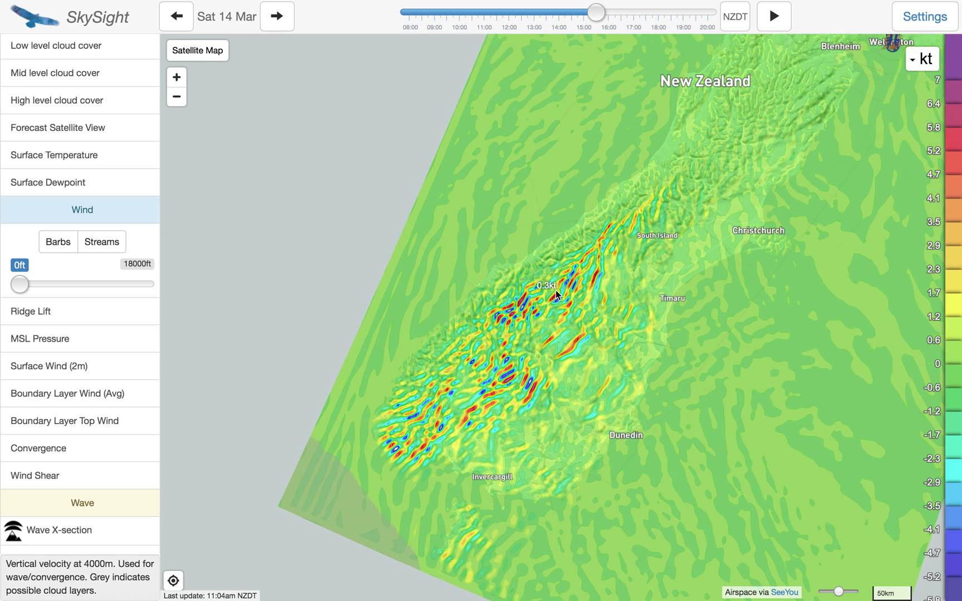
scroll(95, 302, "down", 5)
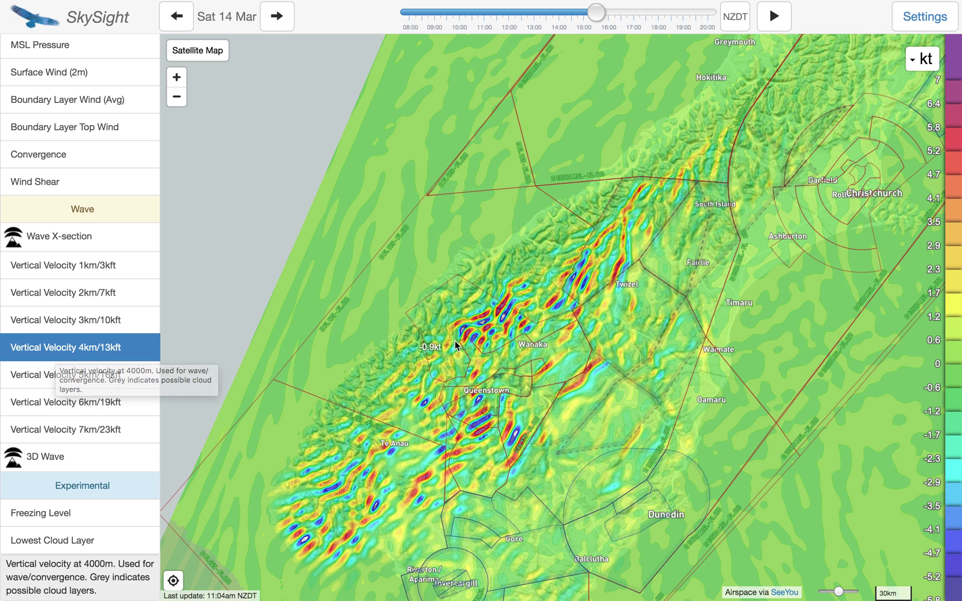
scroll(455, 340, "up", 3)
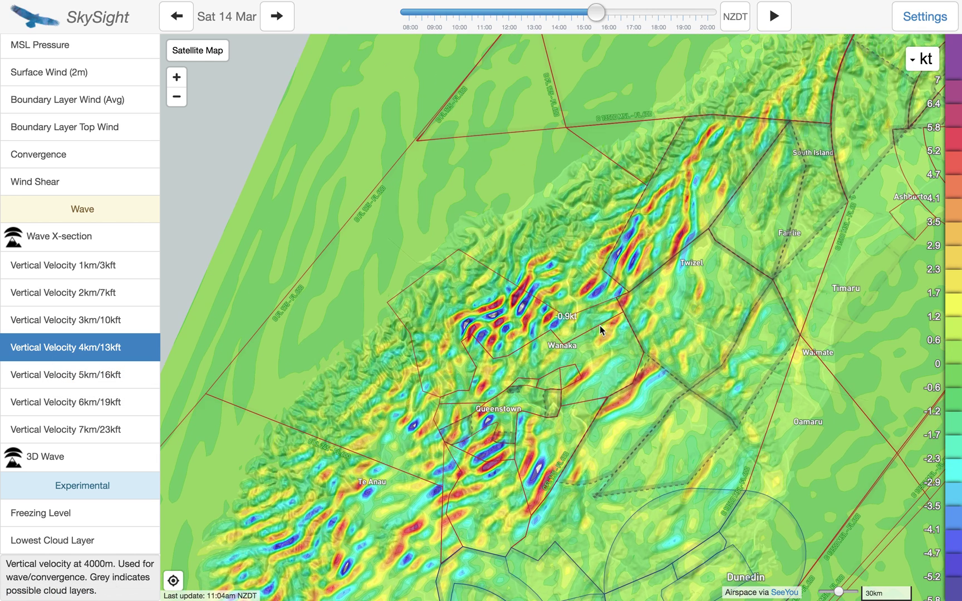
left_click_drag(600, 326, 573, 327)
scroll(493, 331, "up", 2)
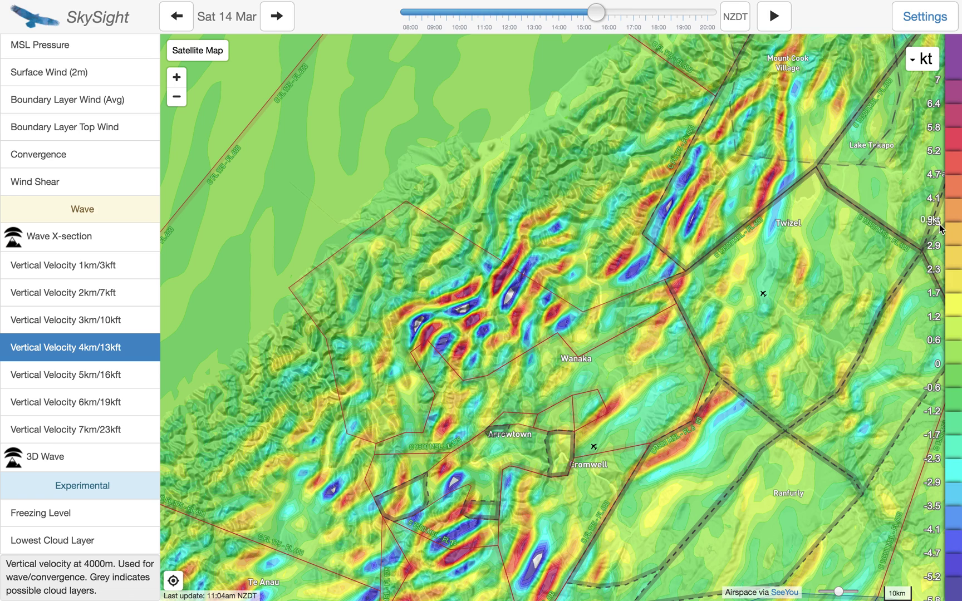
Switch the vertical-velocity units from kt to m/s and recentre the map between Wanaka and Twizel
left_click(924, 64)
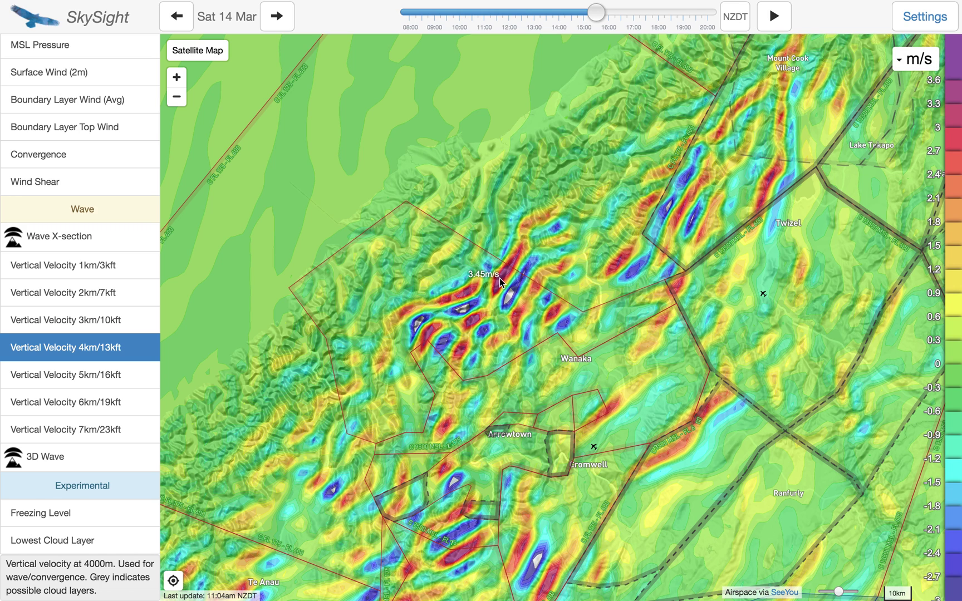
left_click_drag(478, 423, 518, 316)
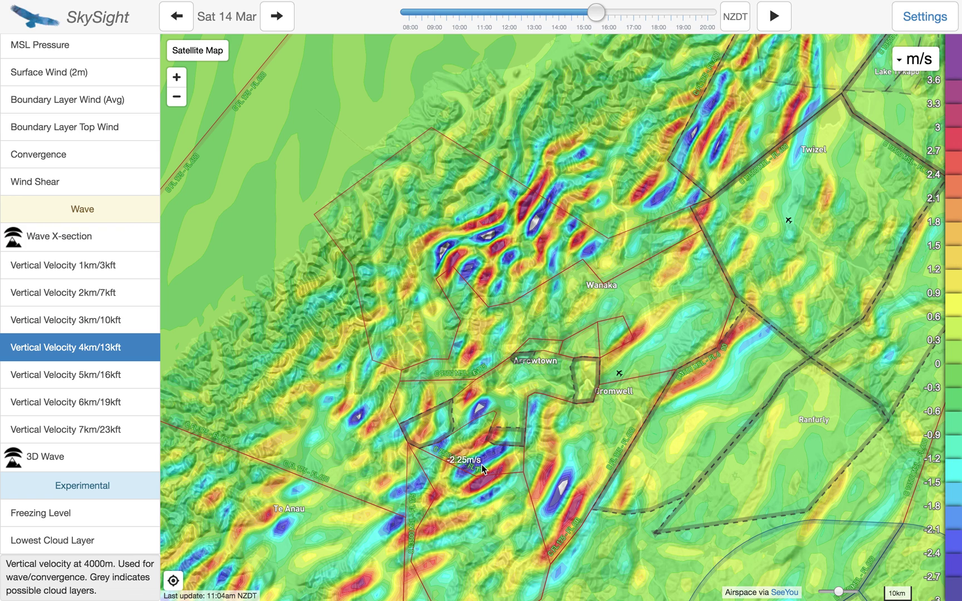
left_click(638, 342)
left_click_drag(637, 341, 614, 348)
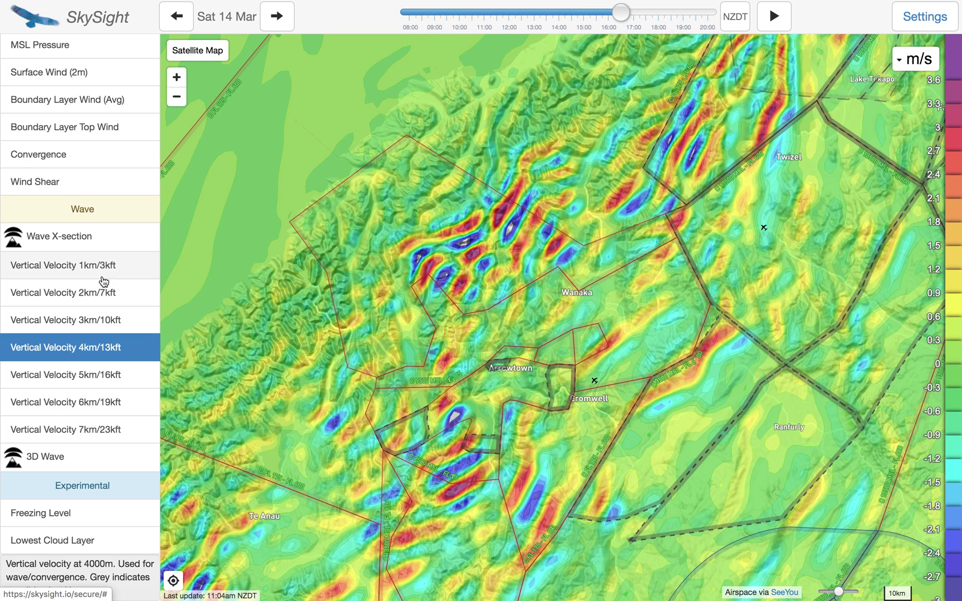
left_click(79, 247)
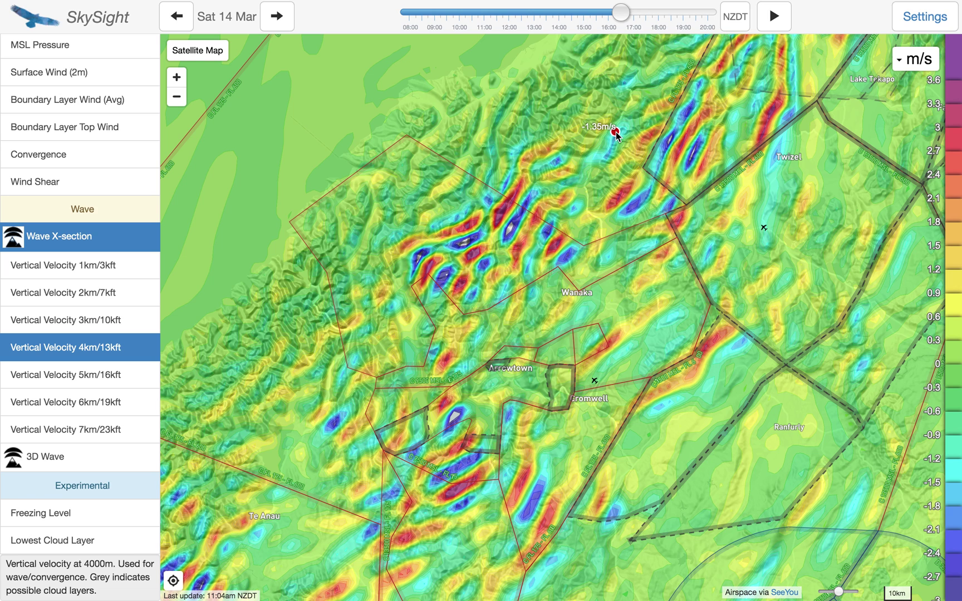
left_click(733, 172)
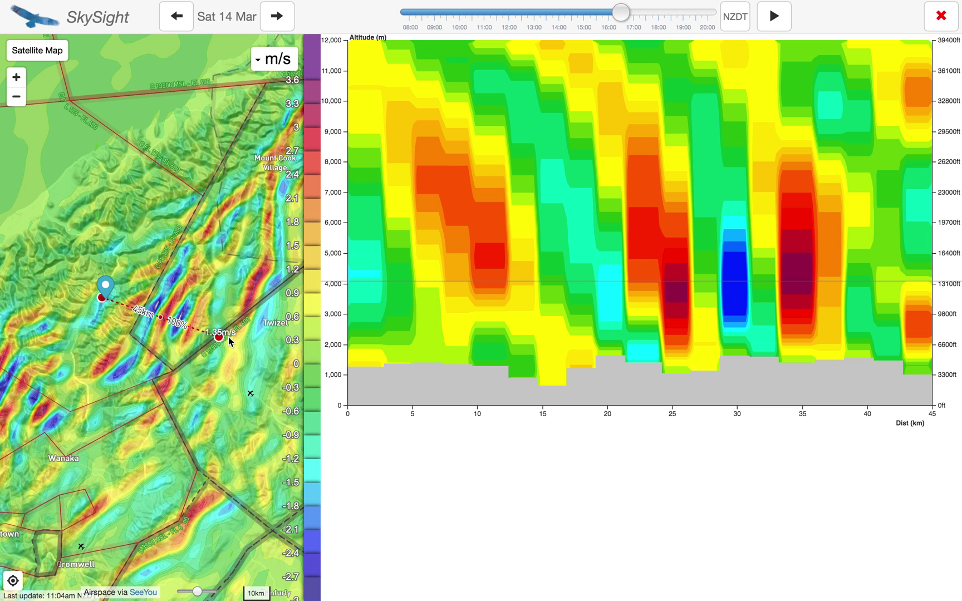
mouse_move(222, 339)
left_mouse_down()
mouse_move(273, 307)
mouse_move(285, 286)
mouse_move(282, 294)
left_mouse_up()
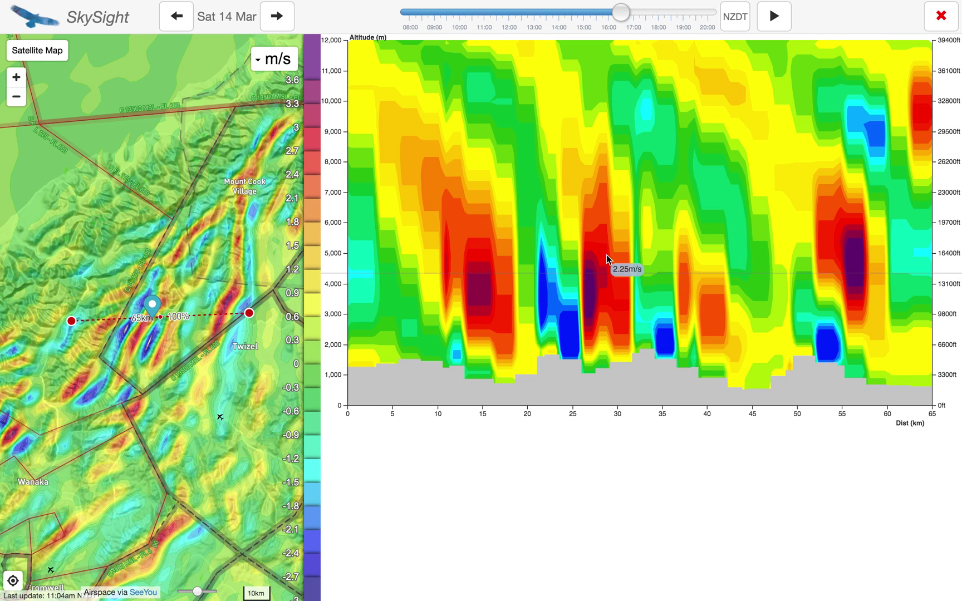
left_click(940, 17)
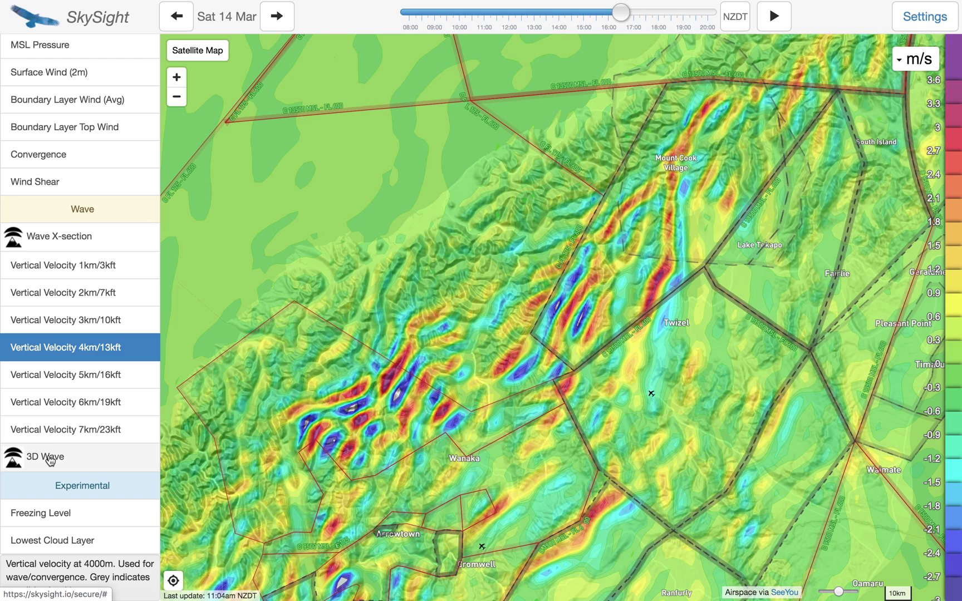
Inspect the 3D wave view from the south around Wanaka and Lake Tekapo, then close it
left_click(49, 458)
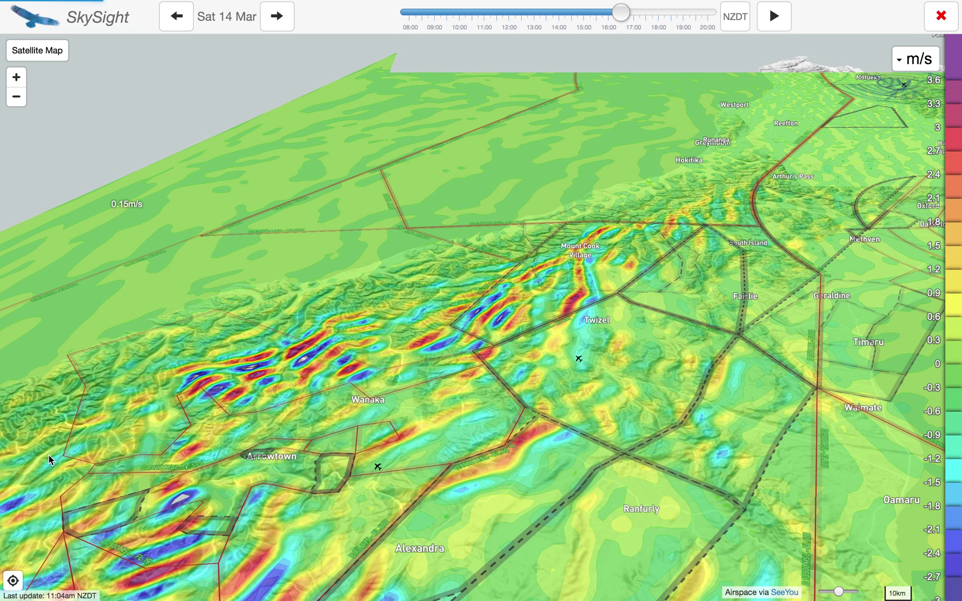
left_click_drag(338, 477, 644, 252)
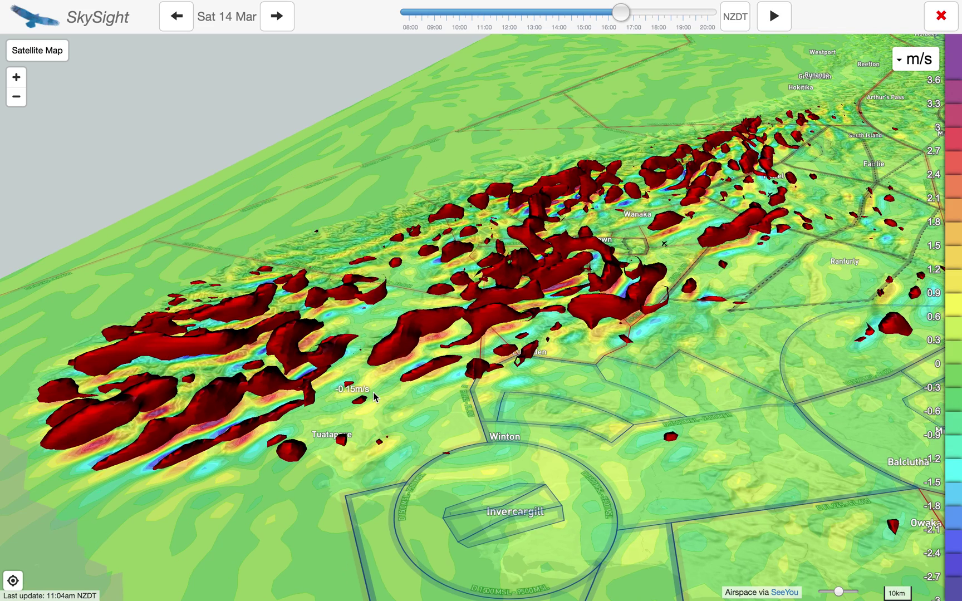
left_click_drag(374, 396, 438, 399)
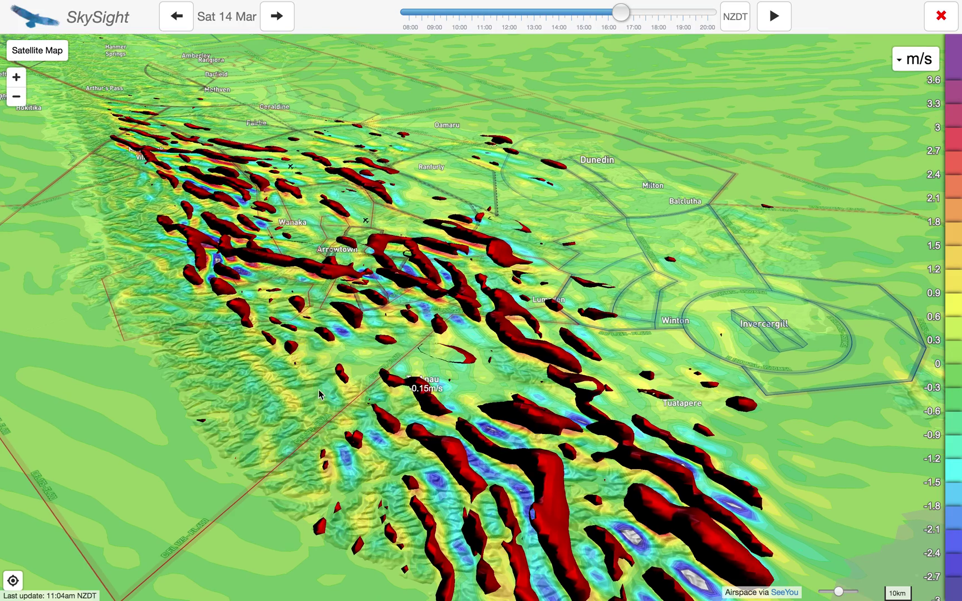
left_click_drag(201, 395, 330, 431)
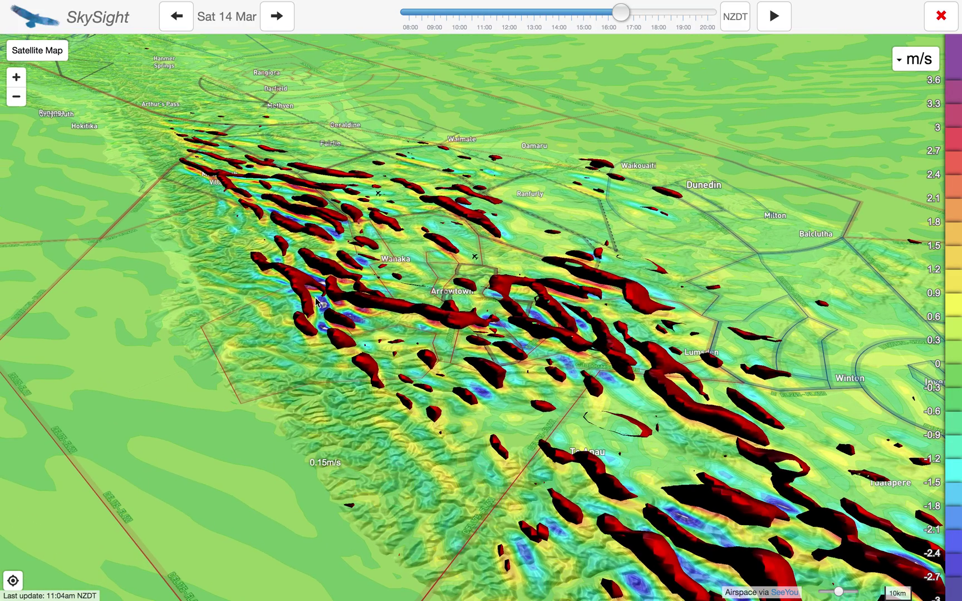
left_click_drag(410, 287, 355, 303)
scroll(579, 216, "up", 5)
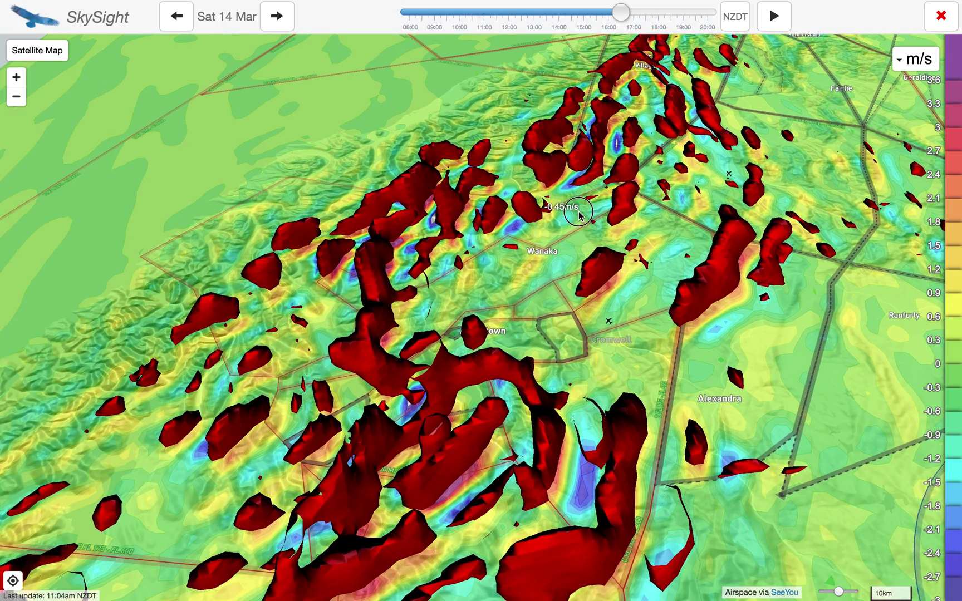
left_click_drag(579, 216, 515, 318)
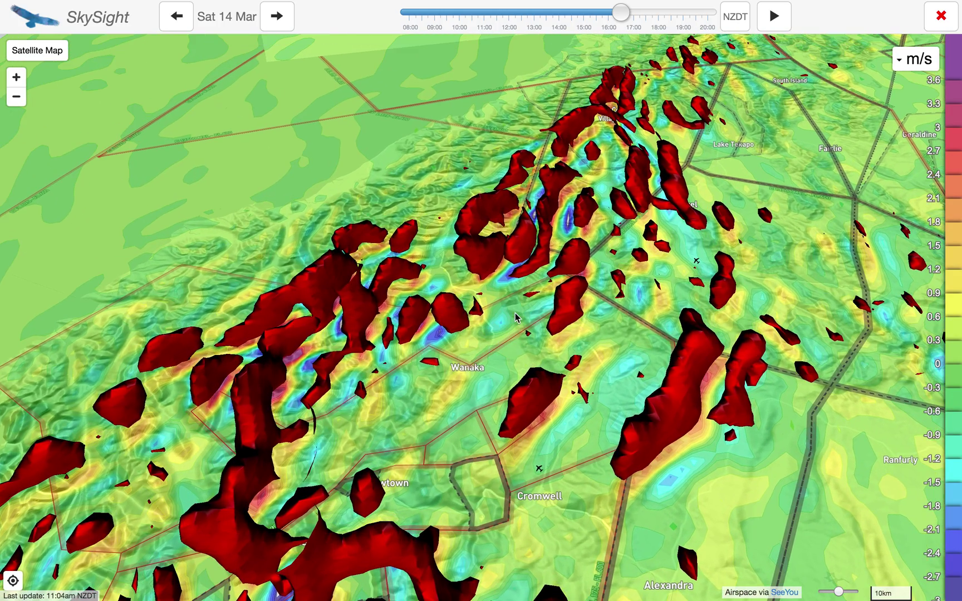
left_click(939, 25)
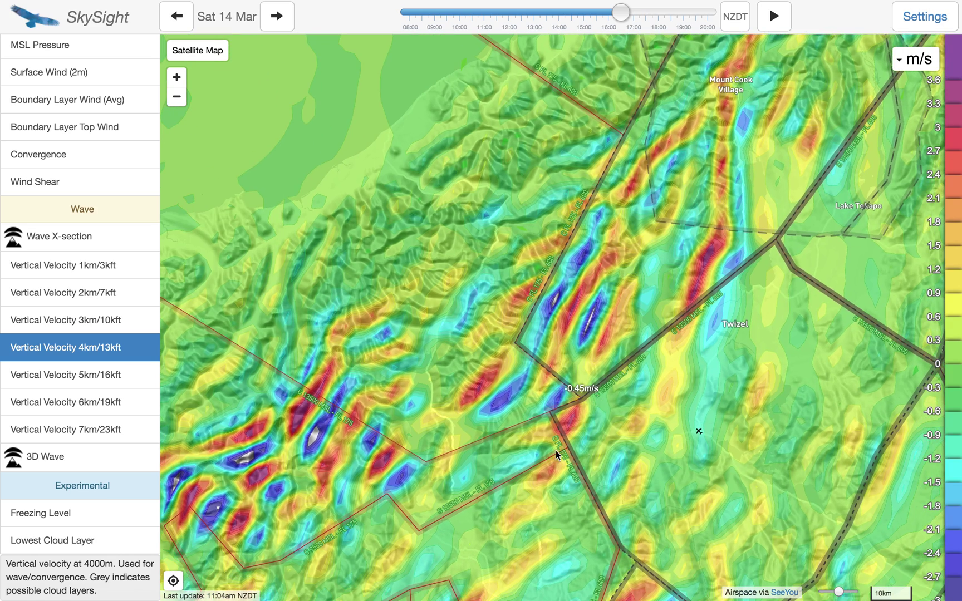
Draw a 109 km wave cross-section from south of Twizel to beyond Mount Cook Village
left_click_drag(590, 433, 524, 393)
scroll(524, 394, "down", 3)
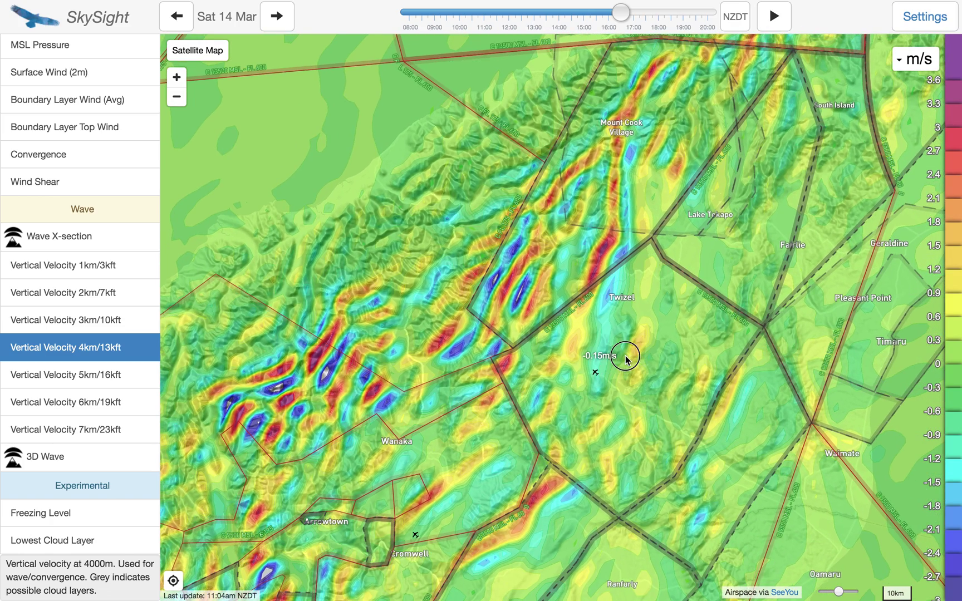
left_click_drag(622, 354, 593, 380)
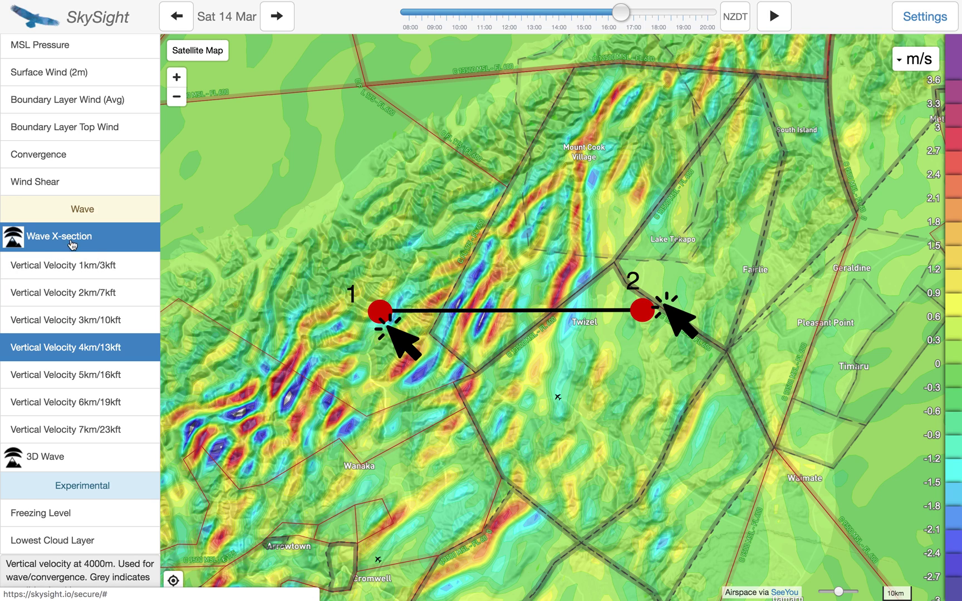
left_click(535, 384)
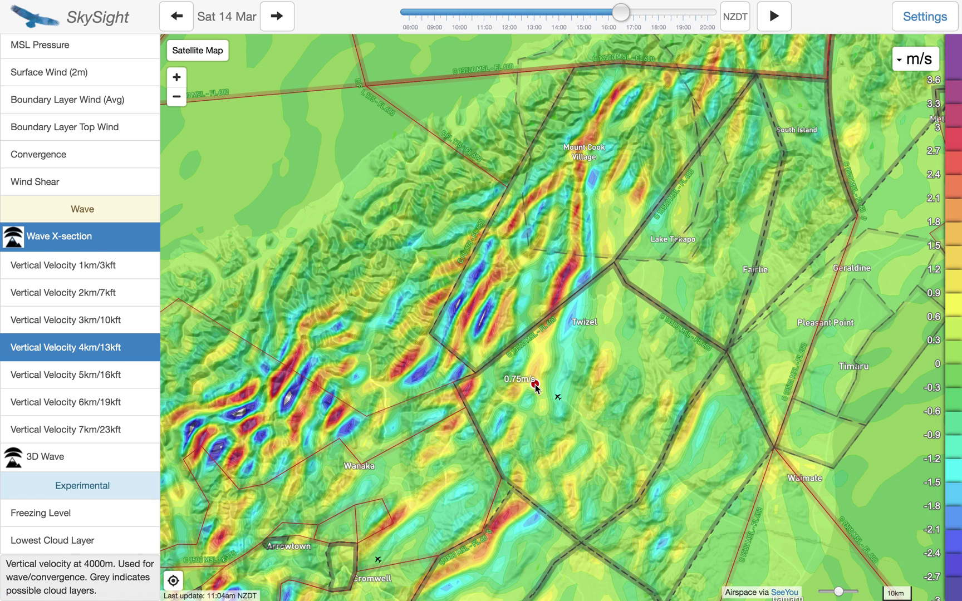
left_click(632, 79)
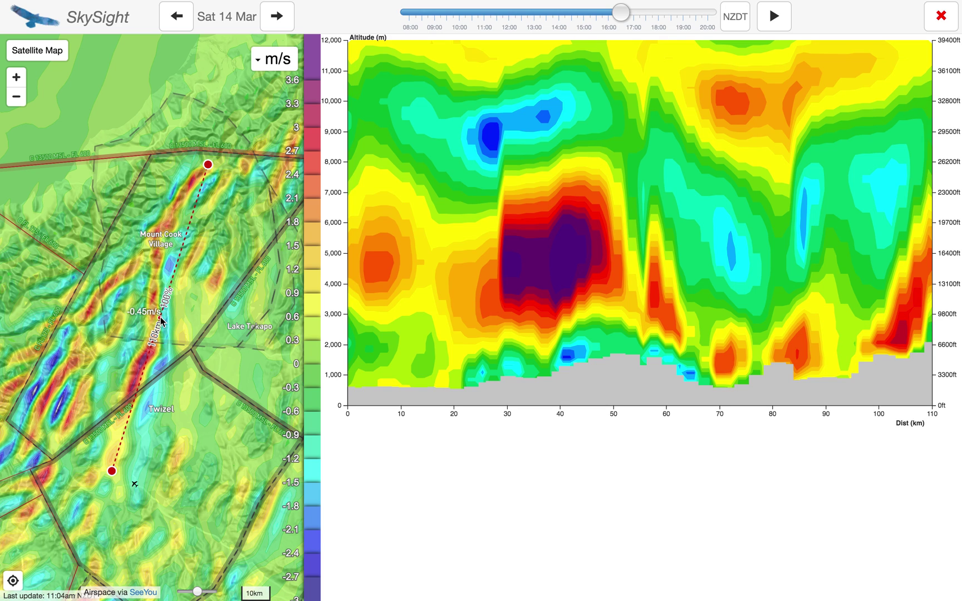
Bend the cross-section toward Twizel and along the wave near Mount Cook, then set the time to 17:00
left_click_drag(162, 323, 129, 395)
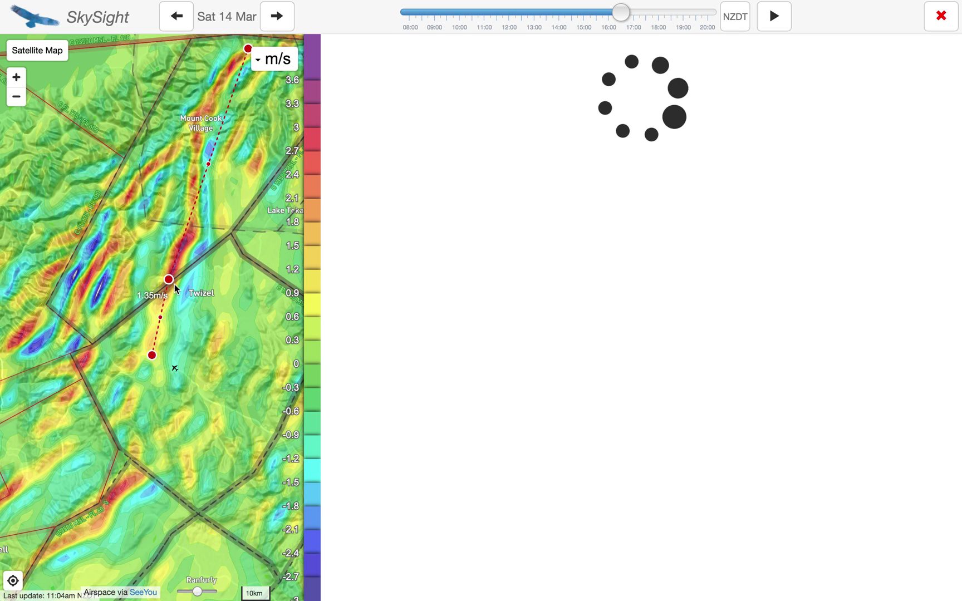
left_click_drag(209, 164, 192, 234)
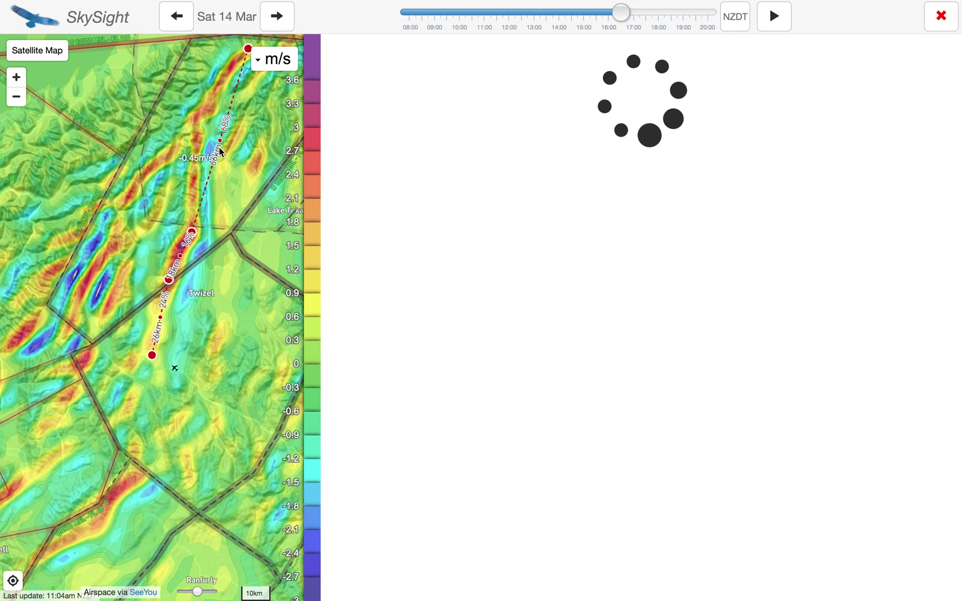
left_click_drag(220, 143, 195, 118)
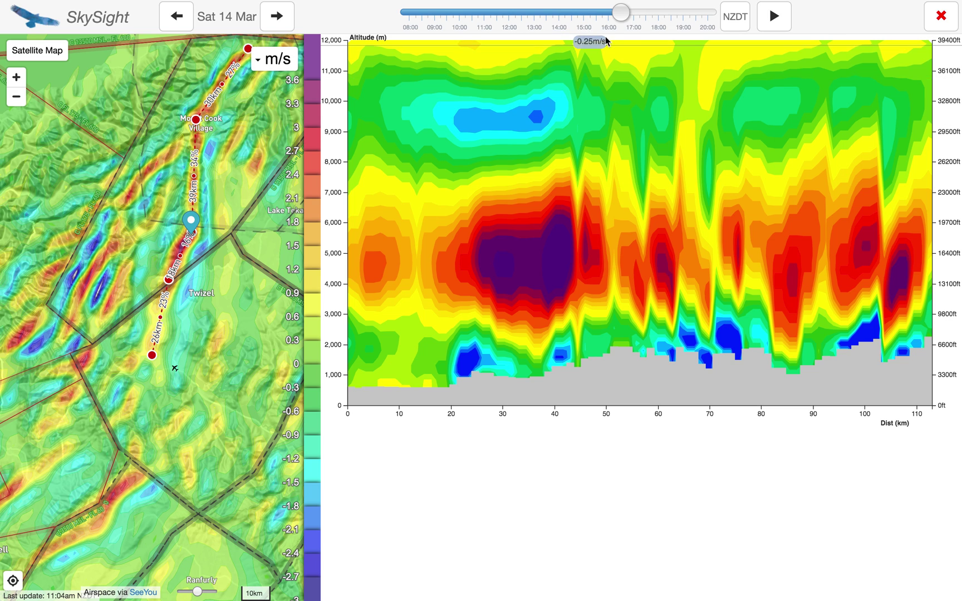
left_click_drag(623, 14, 633, 14)
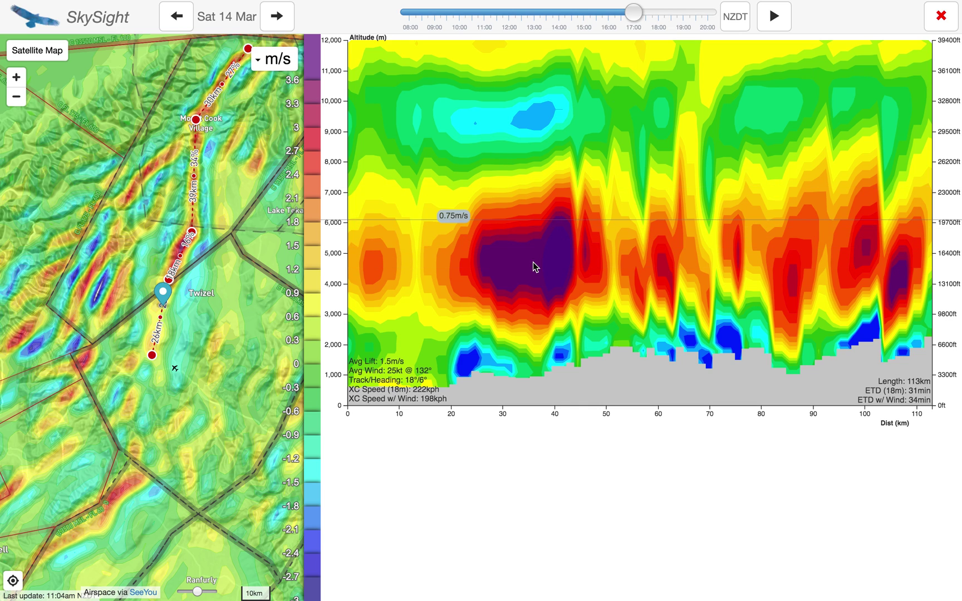
Close the cross-section and switch the map to Vertical Velocity 3km/10kft
left_click(941, 17)
left_click_drag(456, 261, 459, 204)
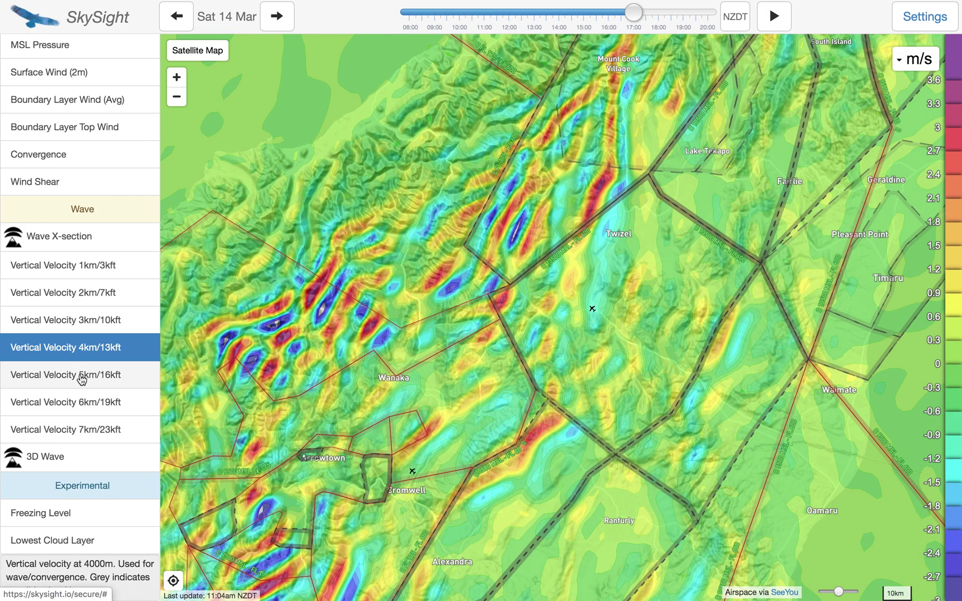
left_click(82, 381)
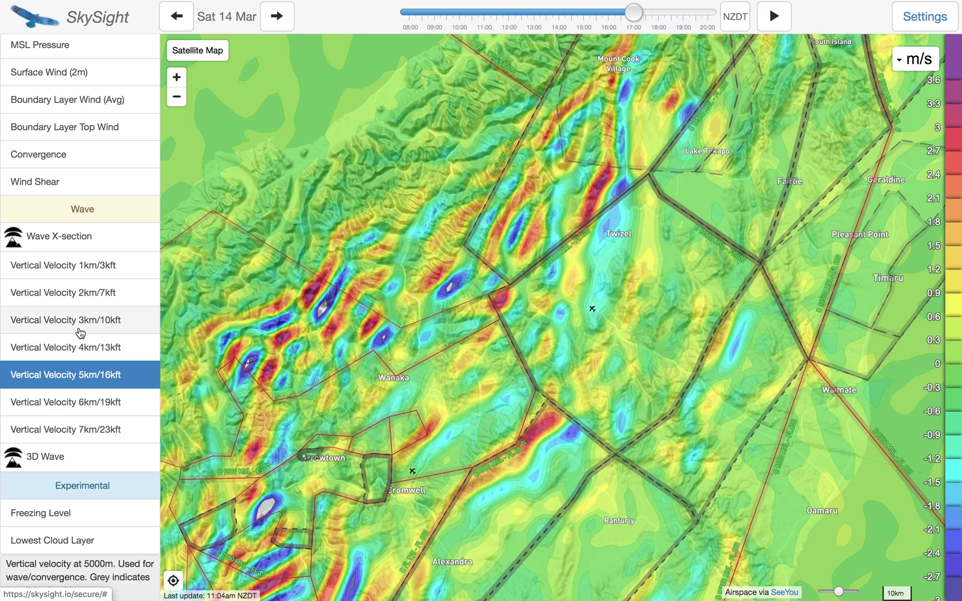
left_click(81, 333)
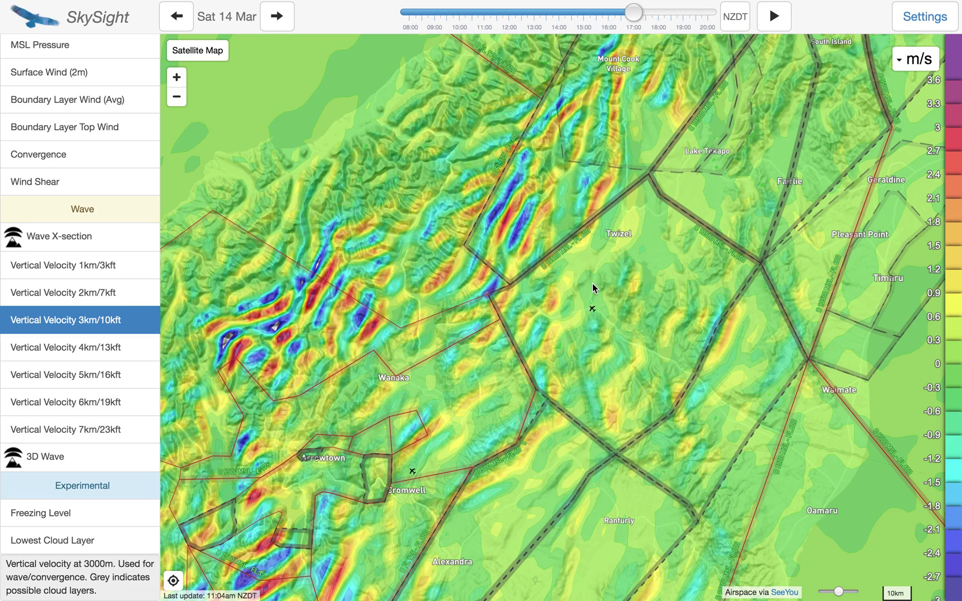
Zoom in and pan to the strong wave bands west of Twizel
left_click_drag(593, 288, 572, 318)
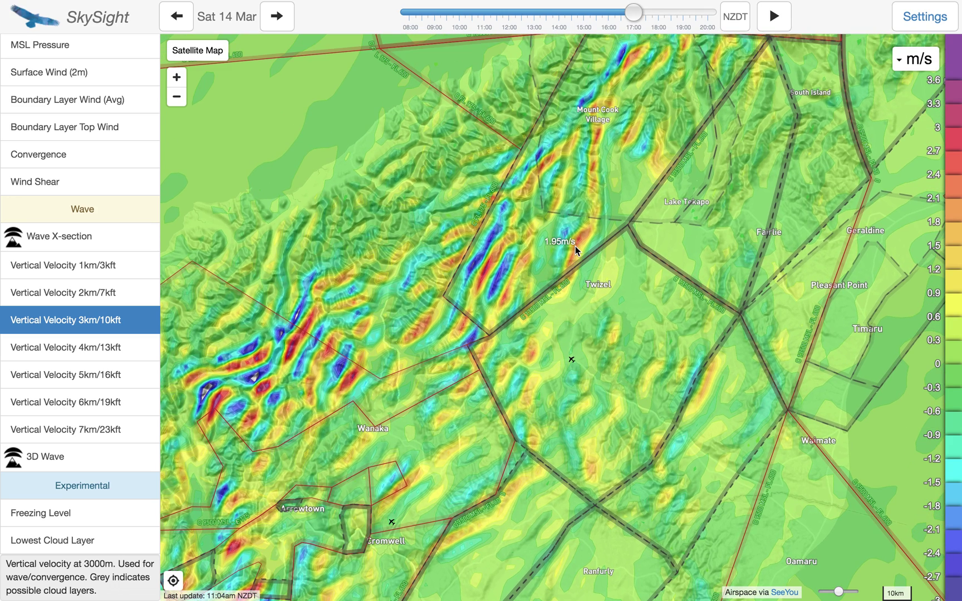
mouse_move(576, 246)
scroll(575, 246, "up", 2)
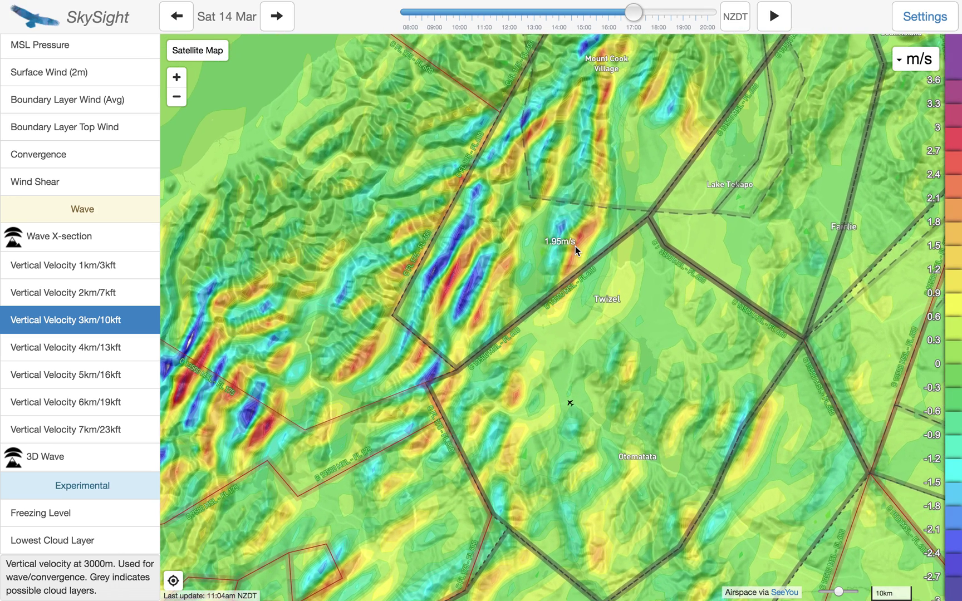
scroll(576, 245, "up", 1)
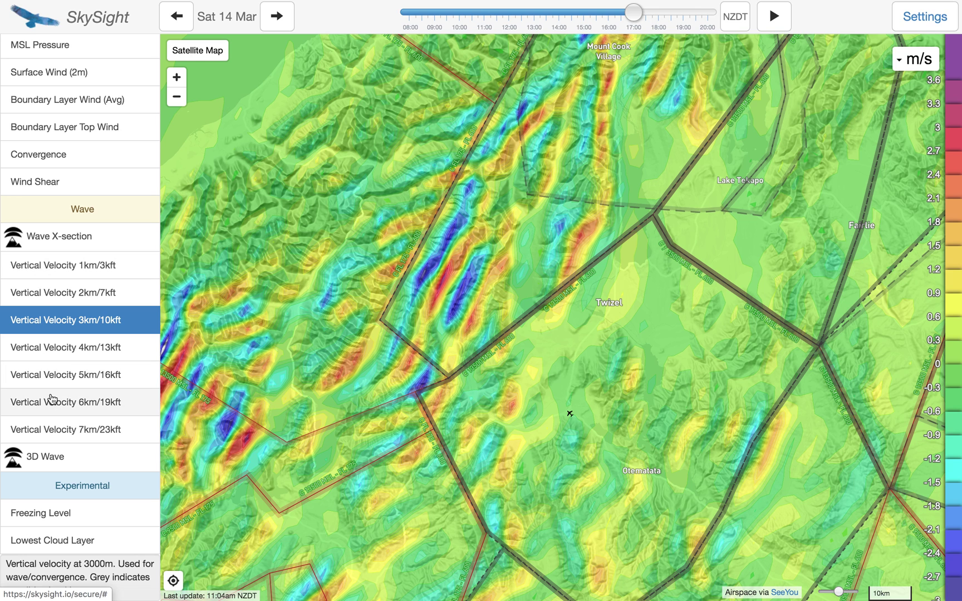
left_click_drag(417, 372, 499, 384)
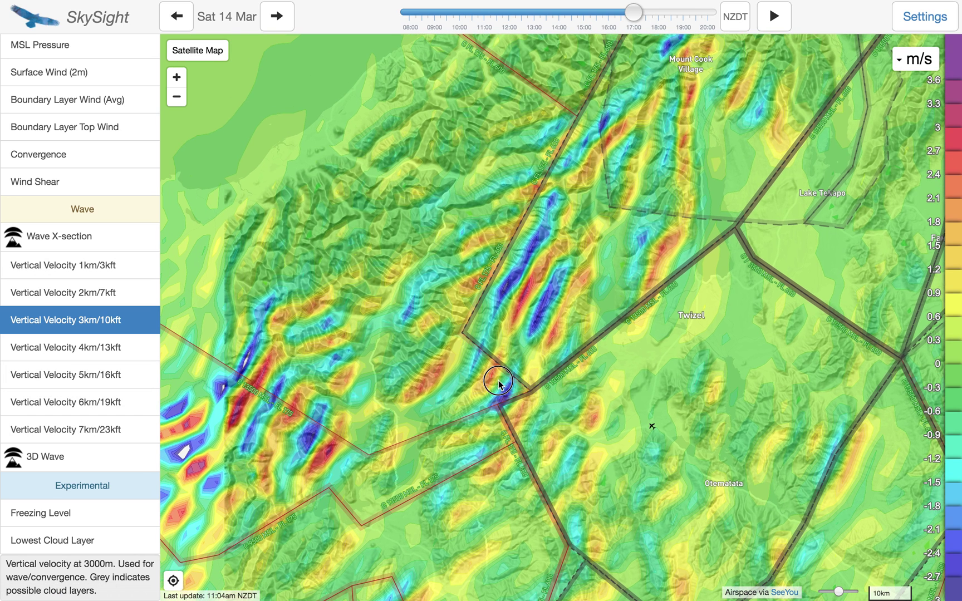
left_click_drag(399, 412, 490, 334)
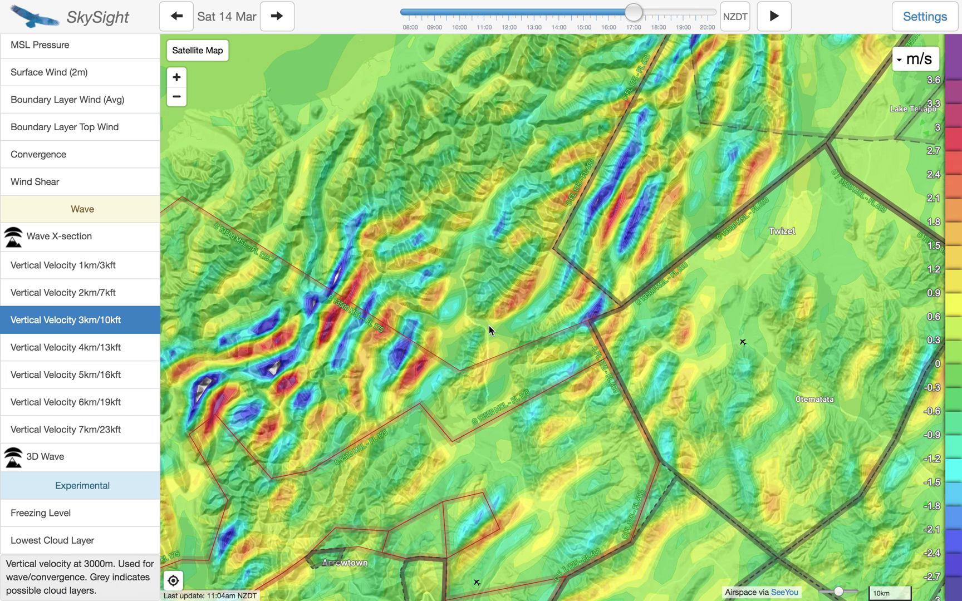